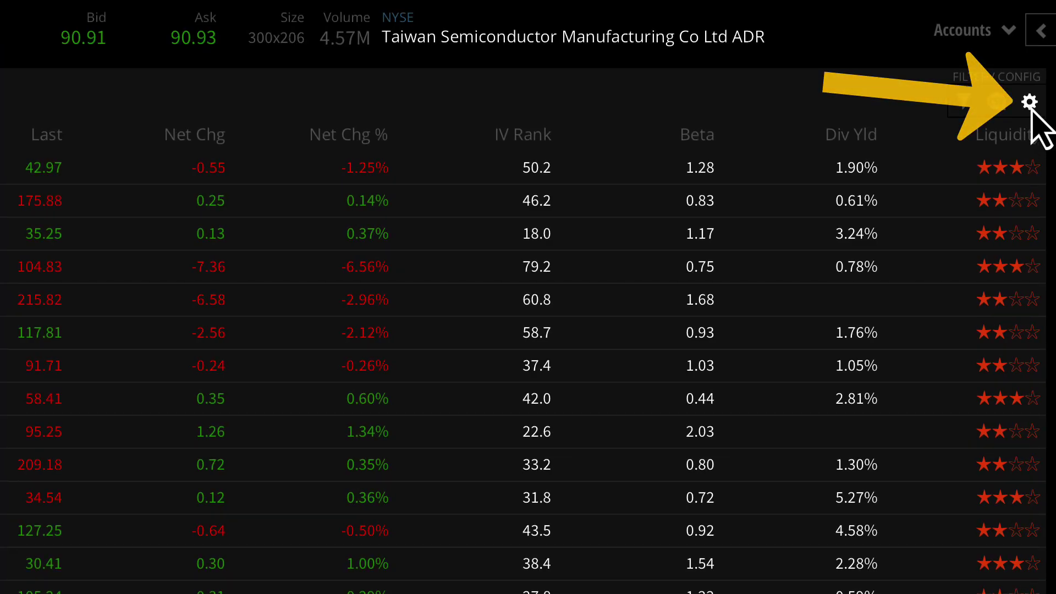
Add Industry and Sector as the first two displayed watchlist columns and apply the change
left_click(1030, 108)
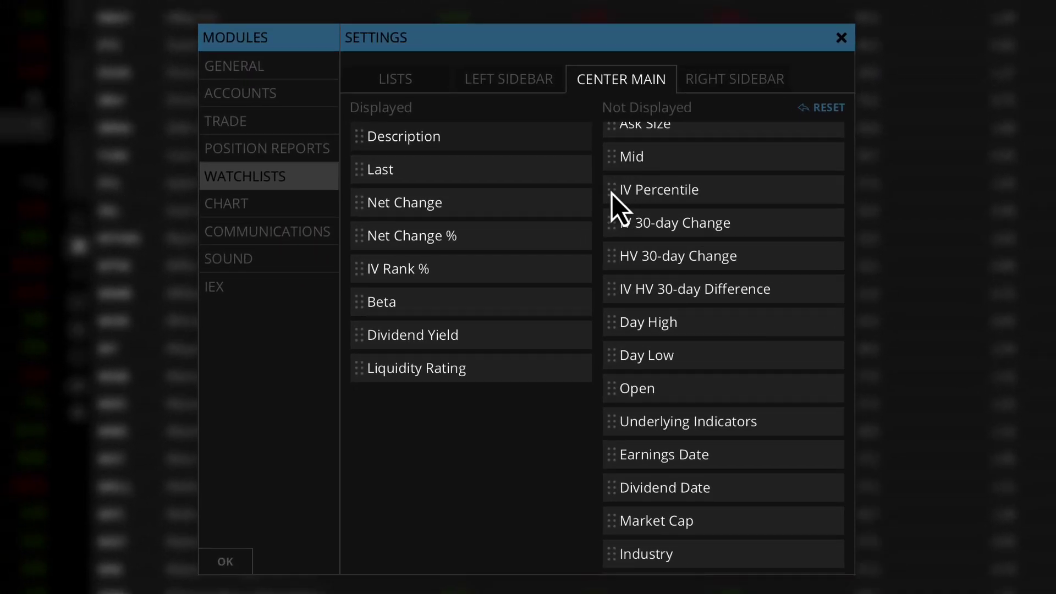
left_click_drag(611, 194, 681, 271)
scroll(715, 297, "down", 3)
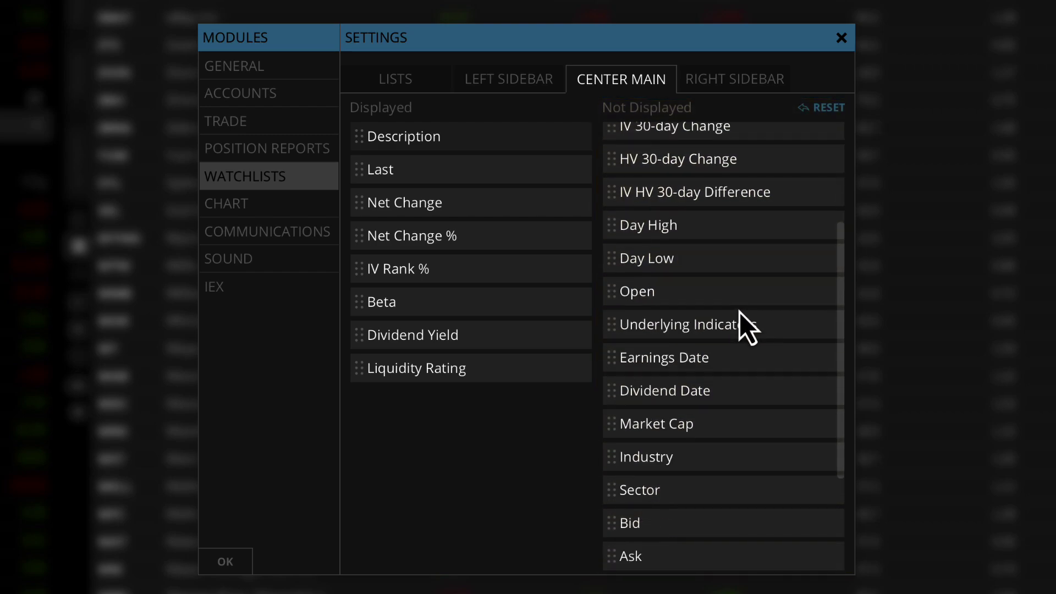
scroll(728, 303, "down", 2)
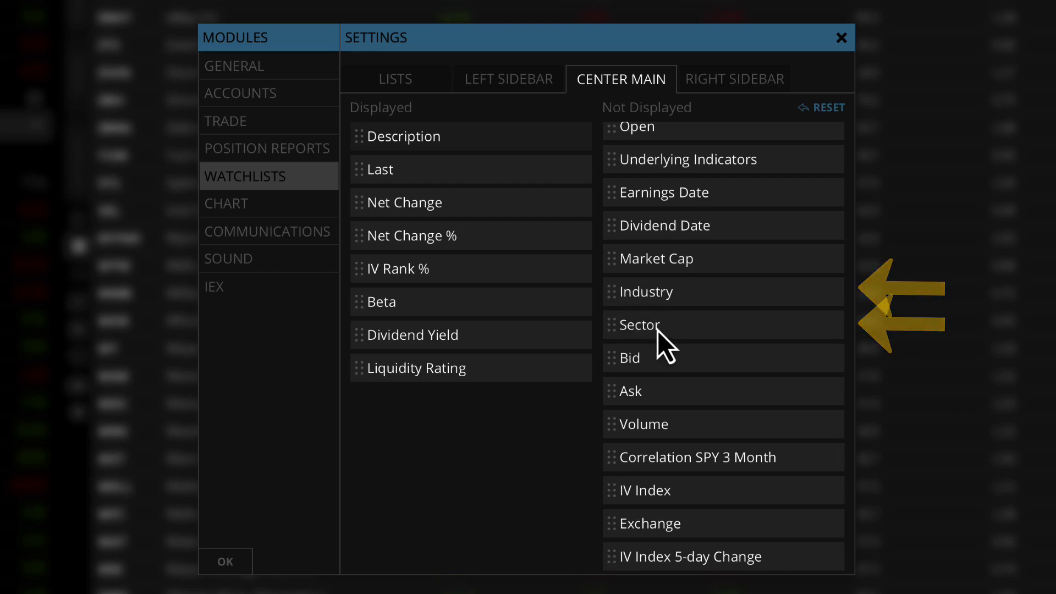
left_click_drag(658, 332, 486, 138)
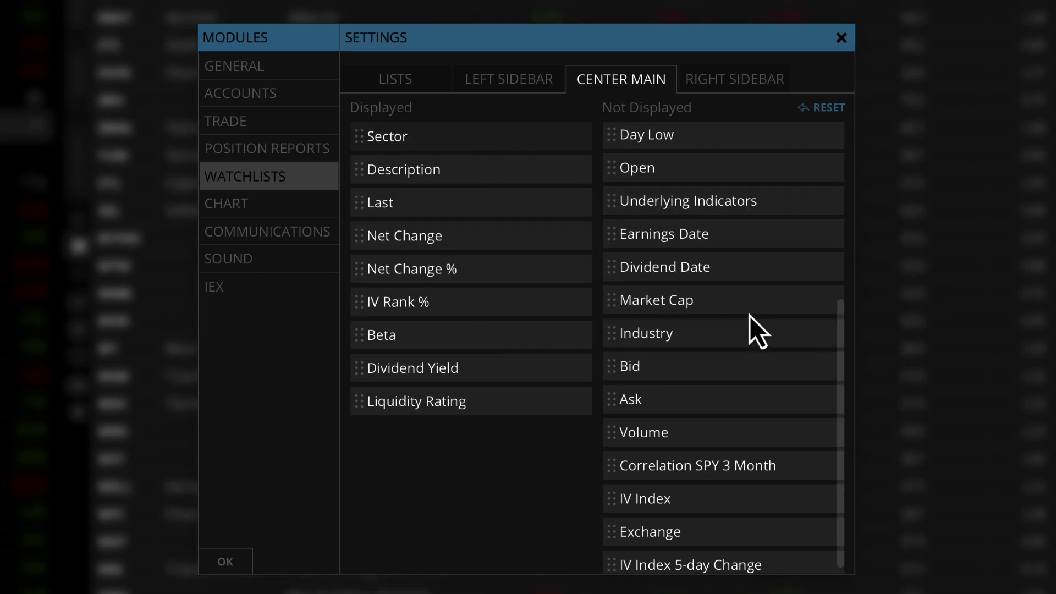
left_click_drag(686, 335, 585, 239)
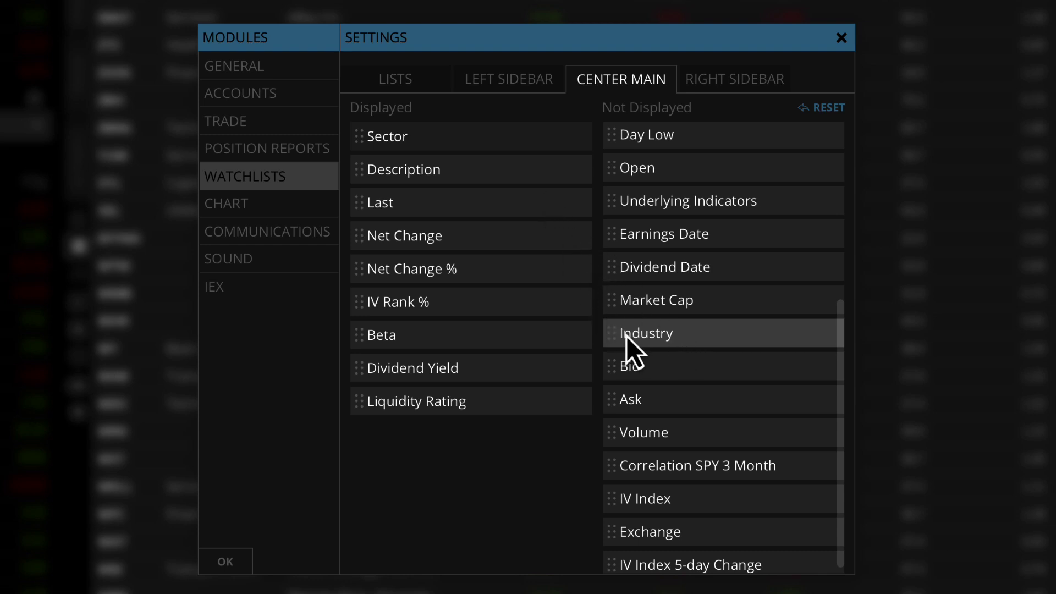
left_click_drag(626, 336, 451, 137)
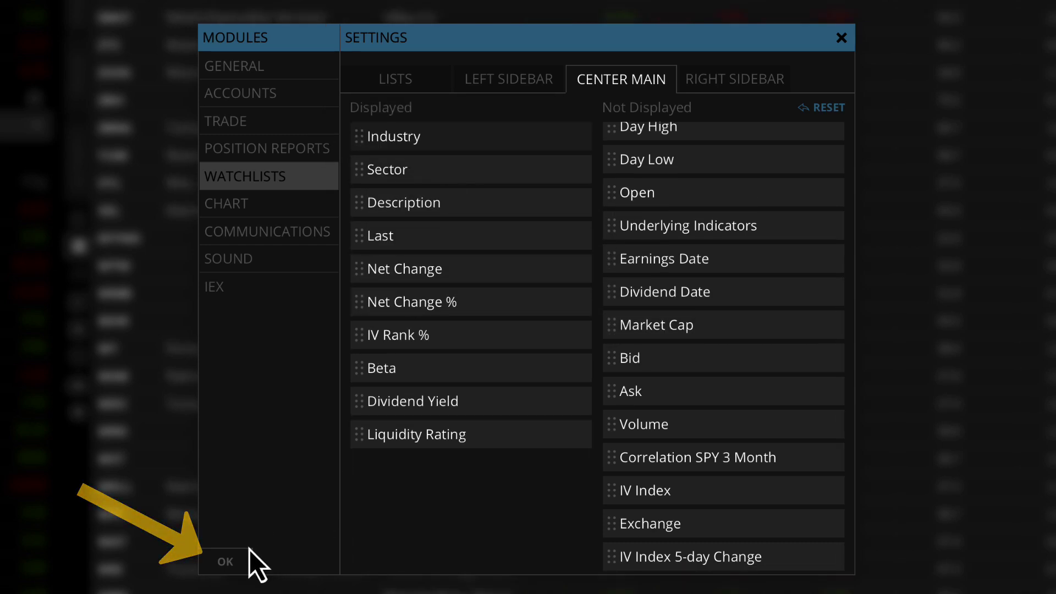
left_click(225, 561)
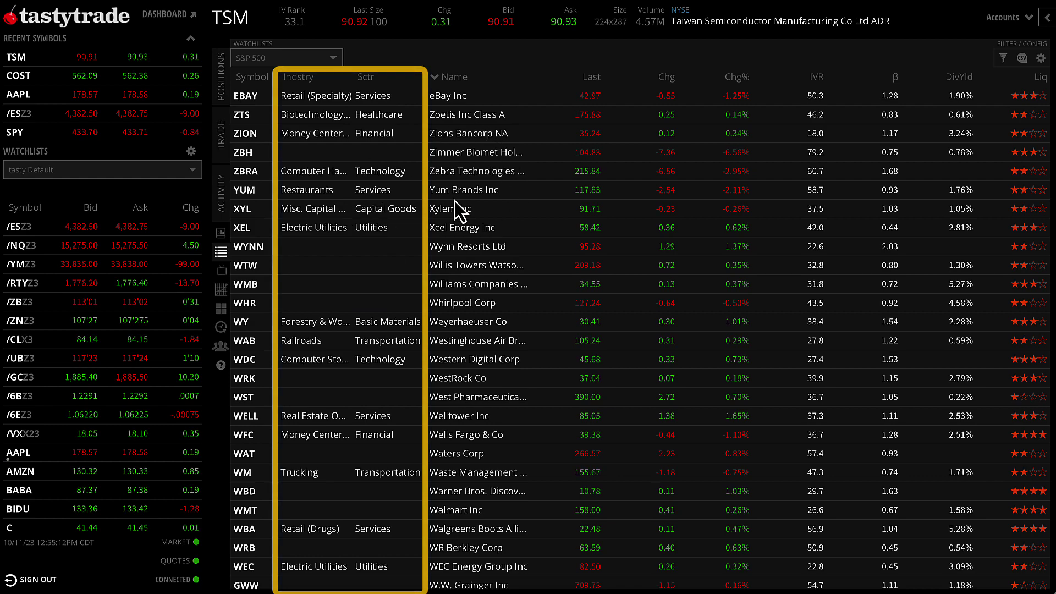
Sort the S&P 500 list by Sector, then by Industry descending, and scroll through the groups
left_click(366, 80)
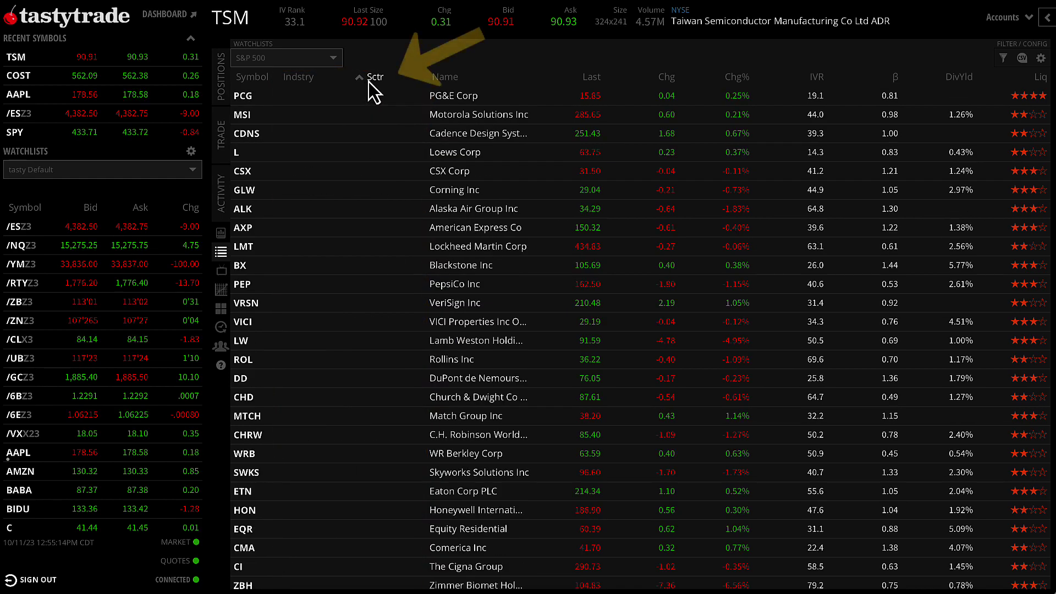
left_click(367, 81)
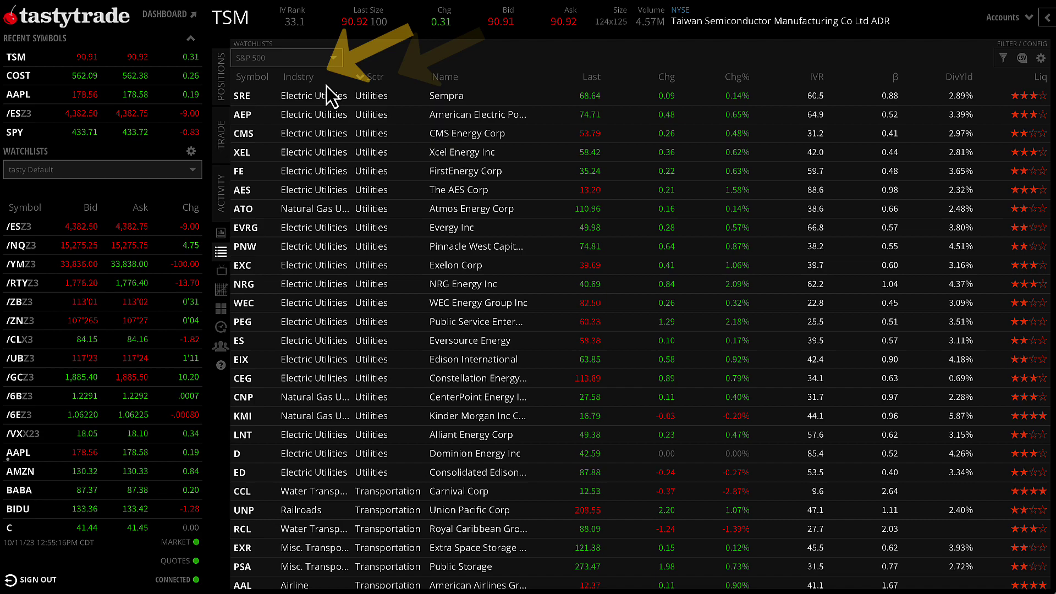
left_click(308, 83)
left_click(308, 82)
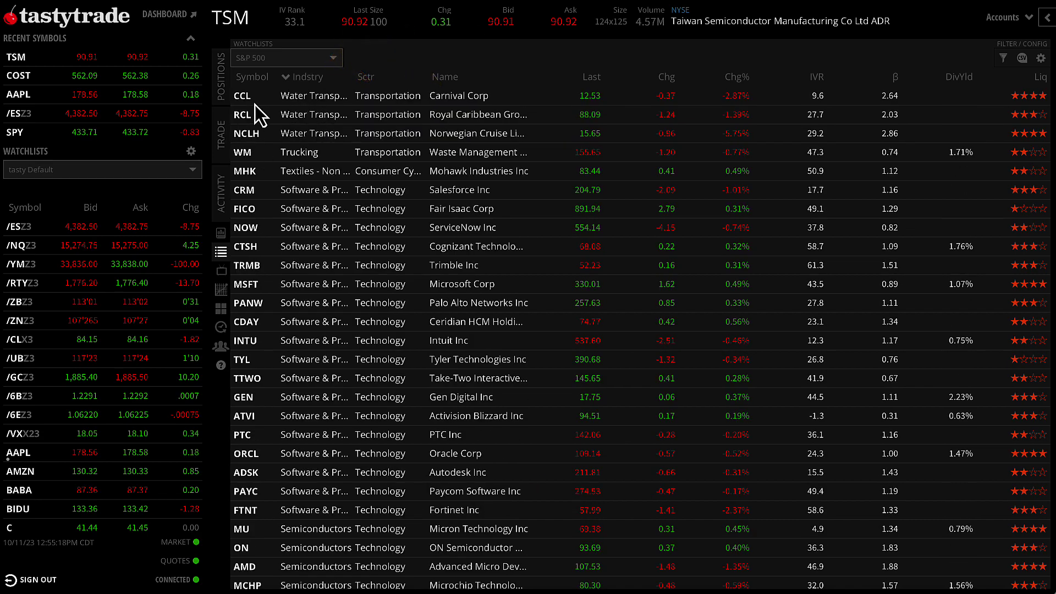
scroll(307, 206, "down", 3)
scroll(387, 259, "down", 4)
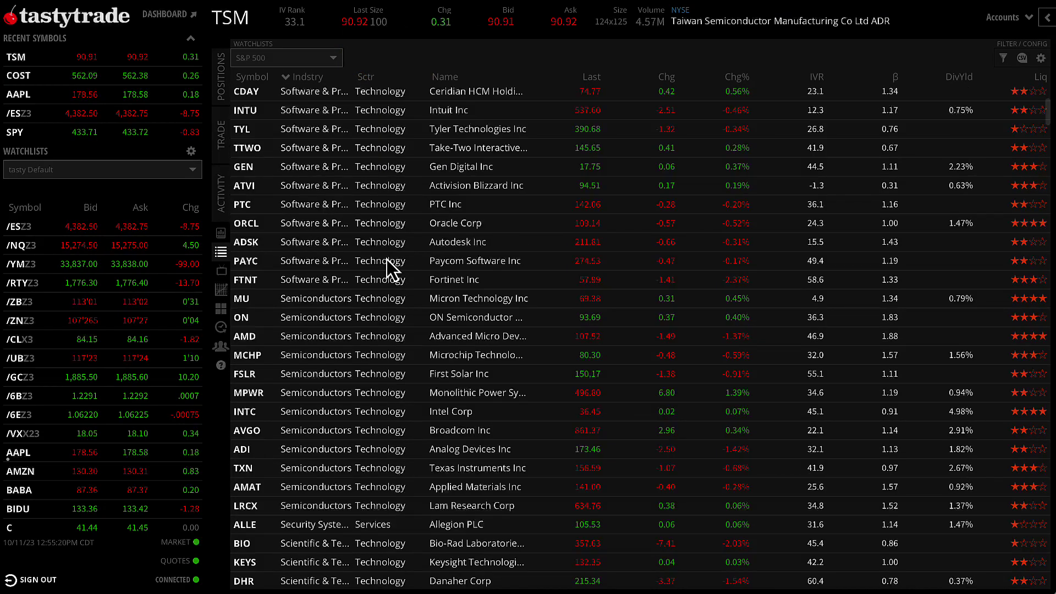
scroll(389, 253, "up", 2)
scroll(389, 254, "up", 3)
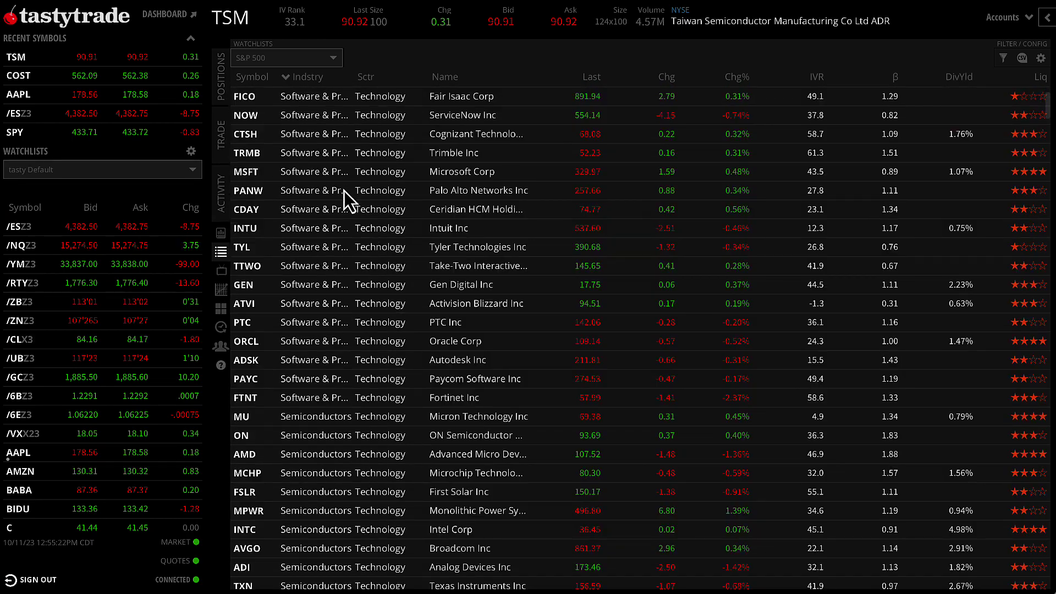
scroll(372, 167, "up", 3)
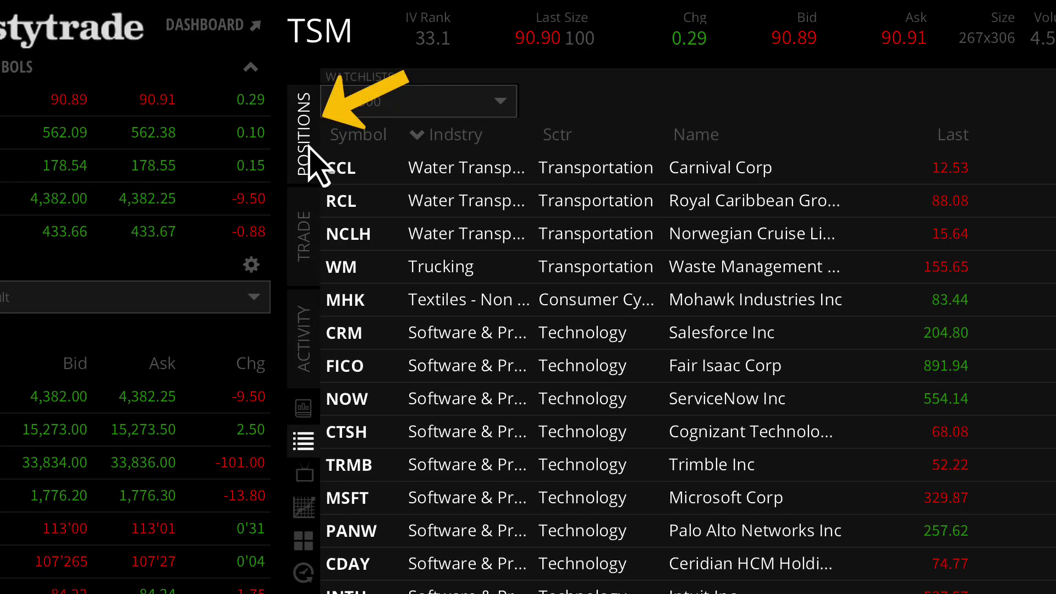
From the Positions list, open the CAP REQ Portfolio Report for AAPL, COST and TSM, accepting the notice
left_click(309, 152)
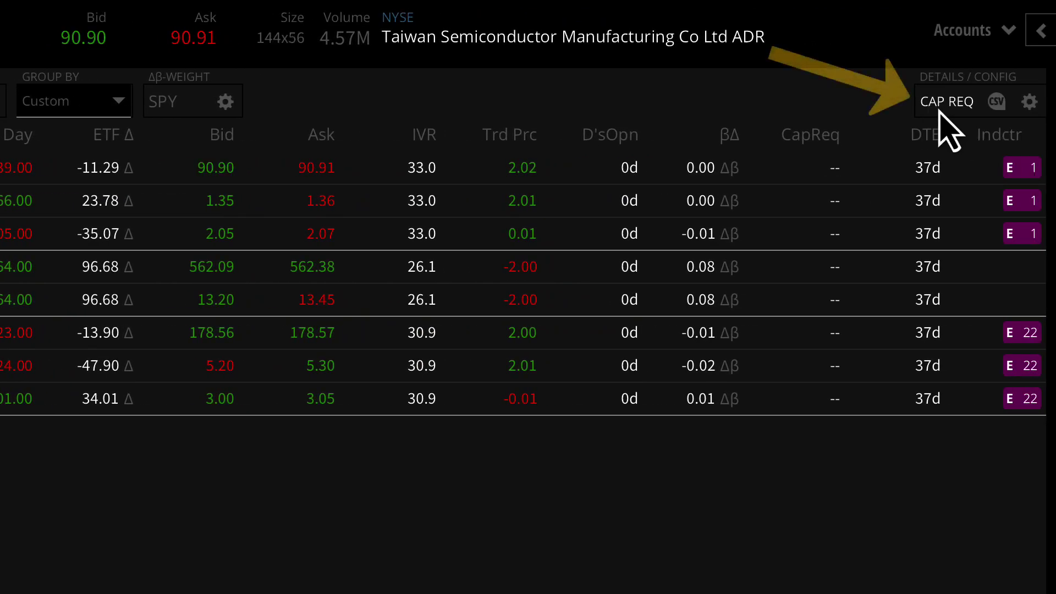
left_click(938, 110)
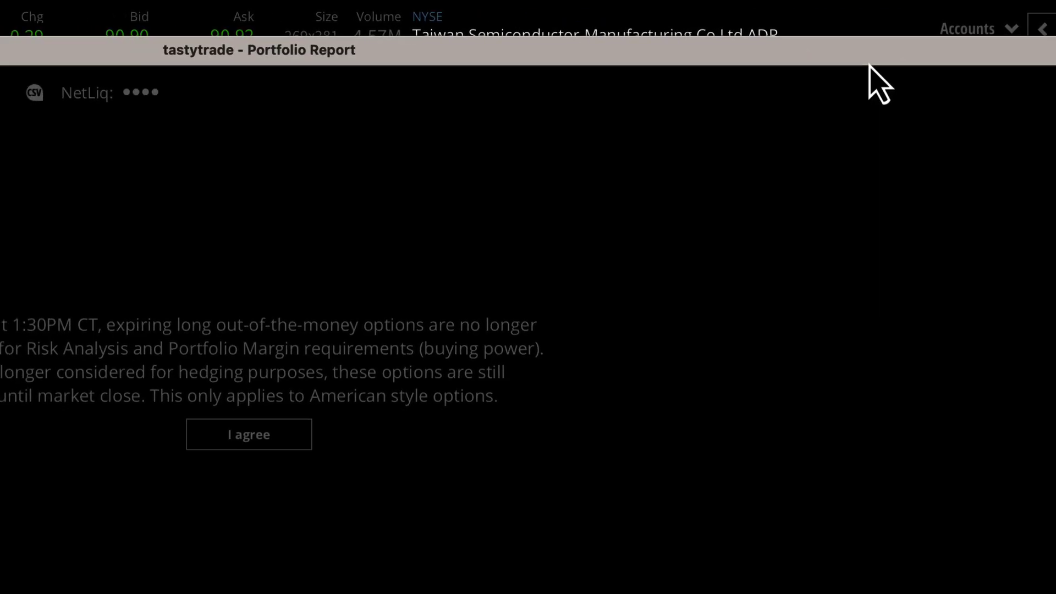
left_click(245, 435)
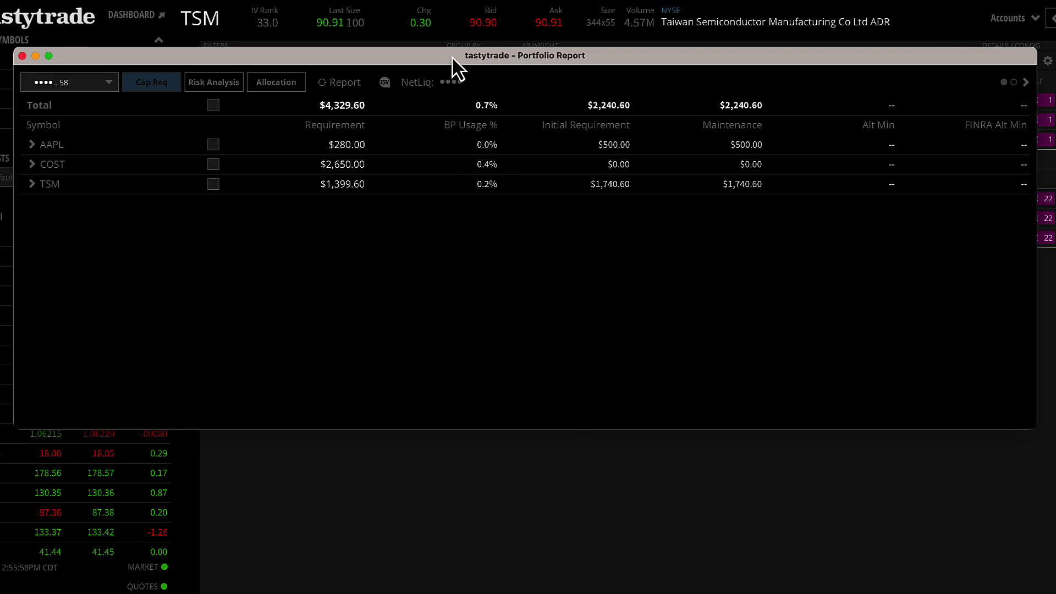
Close the Portfolio Report and open the Position Reports settings for the Cap Req table
left_click_drag(452, 57, 453, 68)
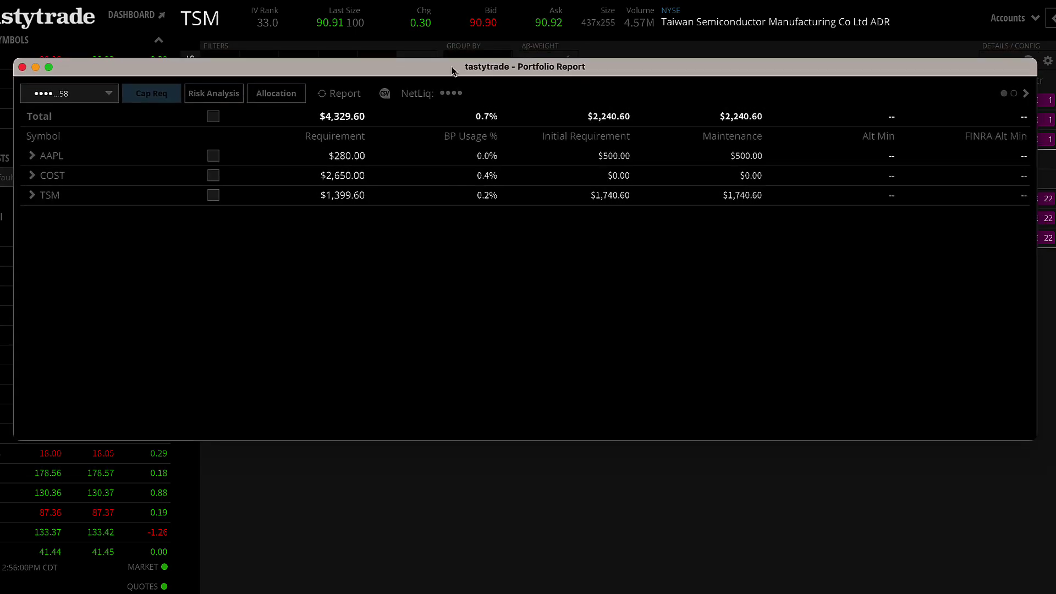
left_click(22, 67)
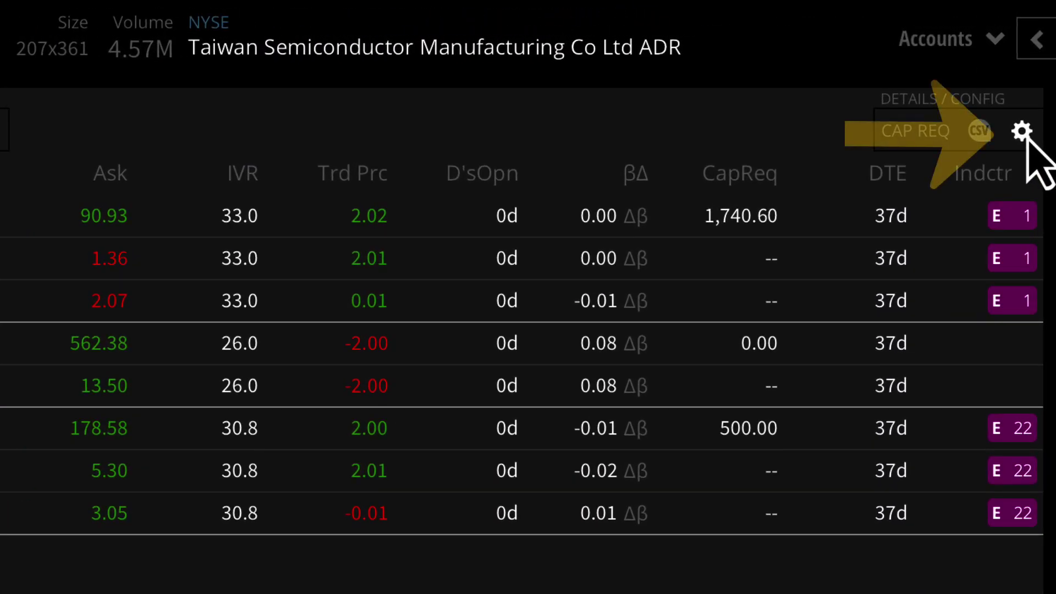
left_click(1023, 135)
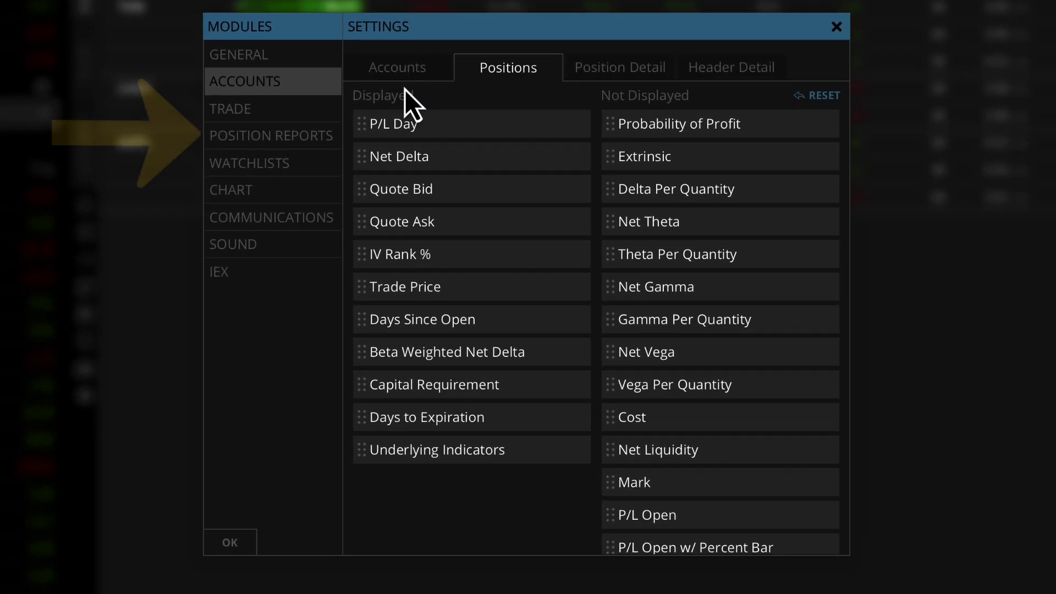
left_click(309, 143)
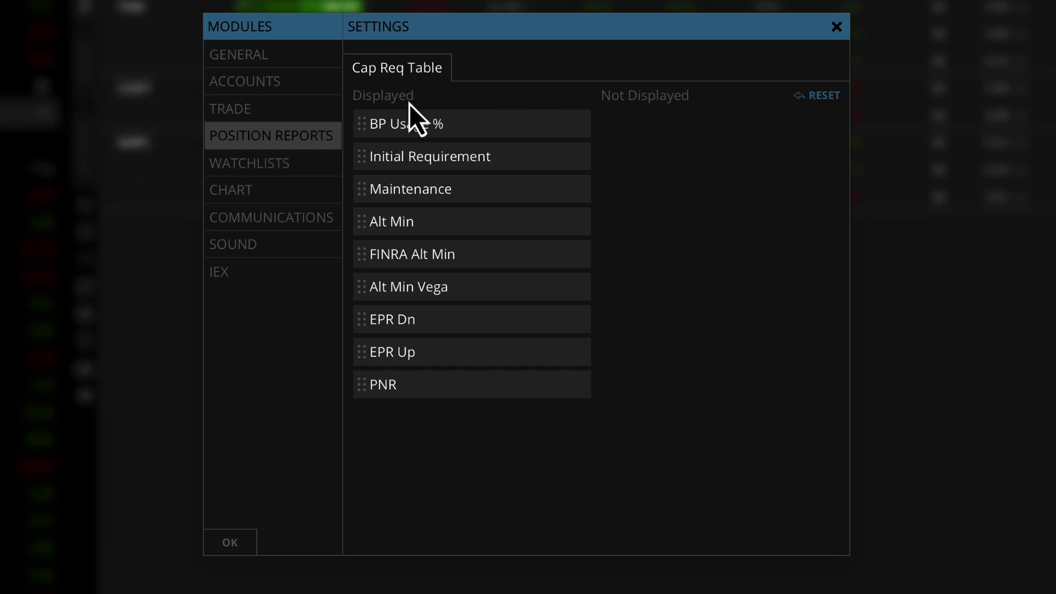
Hide EPR Dn, EPR Up, PNR and Alt Min Vega, placing Maintenance first and BP Usage % second
left_click_drag(448, 129, 671, 152)
left_click_drag(463, 278, 715, 259)
left_click_drag(485, 288, 677, 225)
left_click_drag(530, 256, 677, 272)
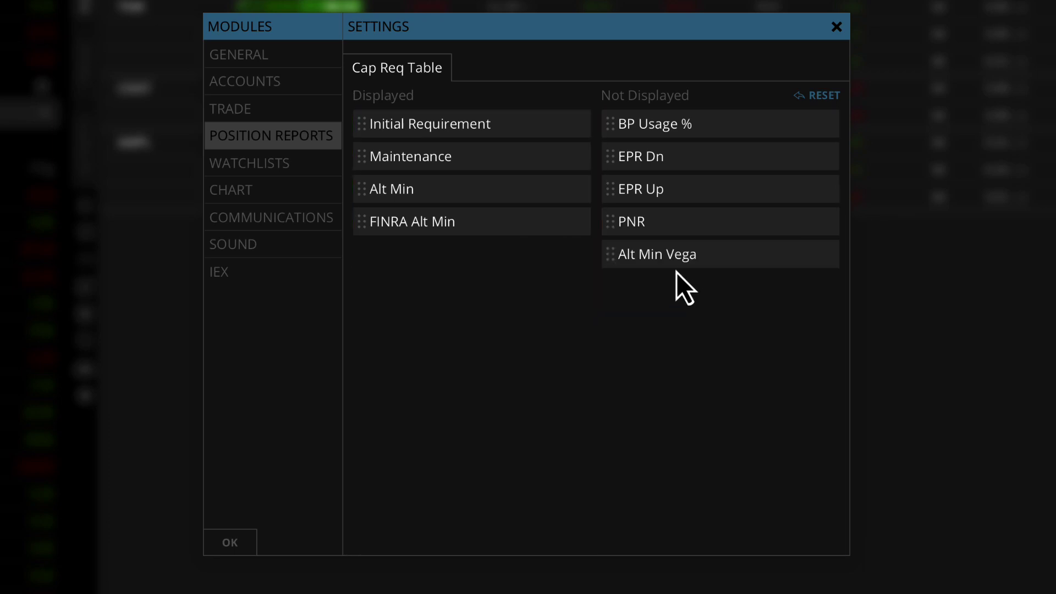
left_click_drag(690, 126, 497, 178)
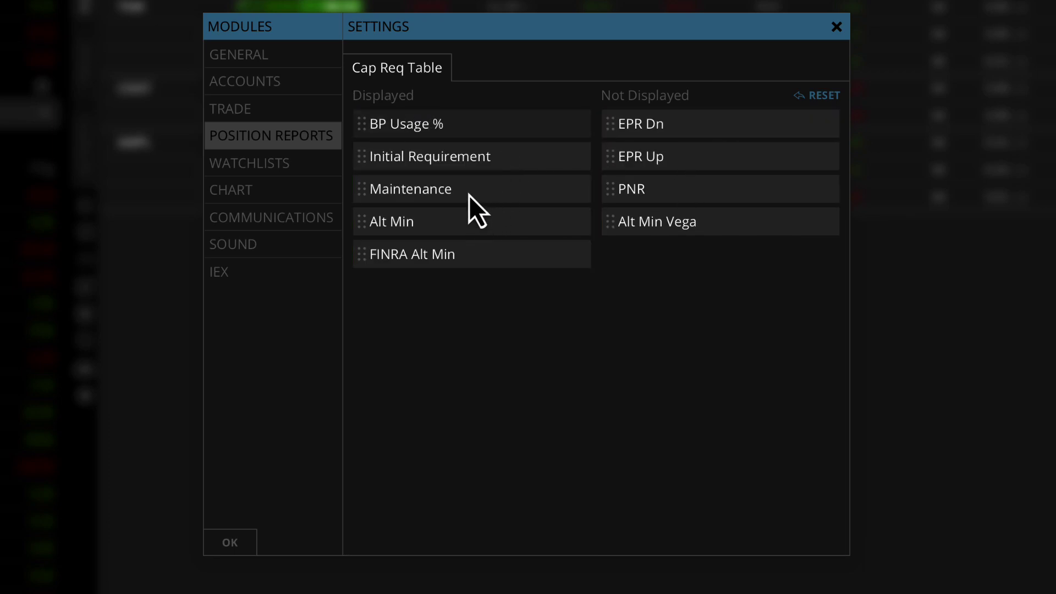
double_click(475, 136)
left_click_drag(424, 162, 432, 124)
left_click_drag(652, 260, 472, 174)
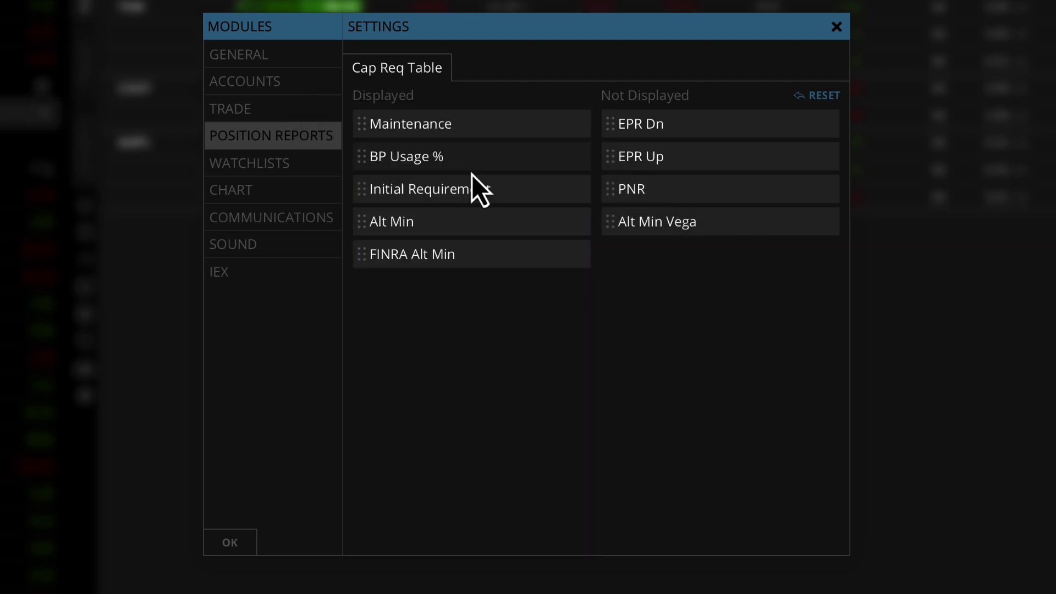
left_click(231, 544)
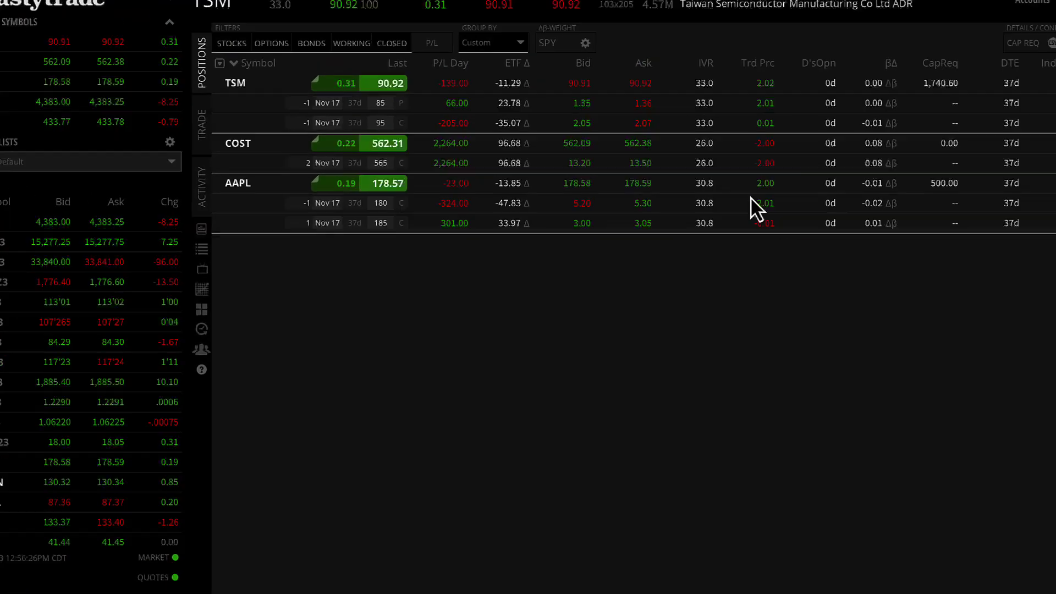
left_click(995, 59)
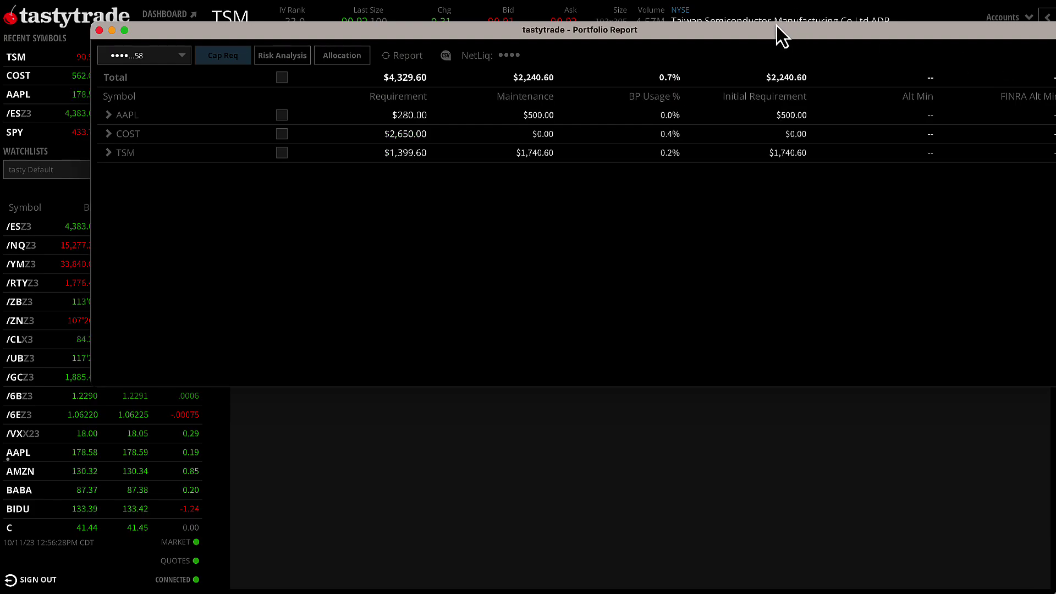
left_click_drag(777, 27, 740, 63)
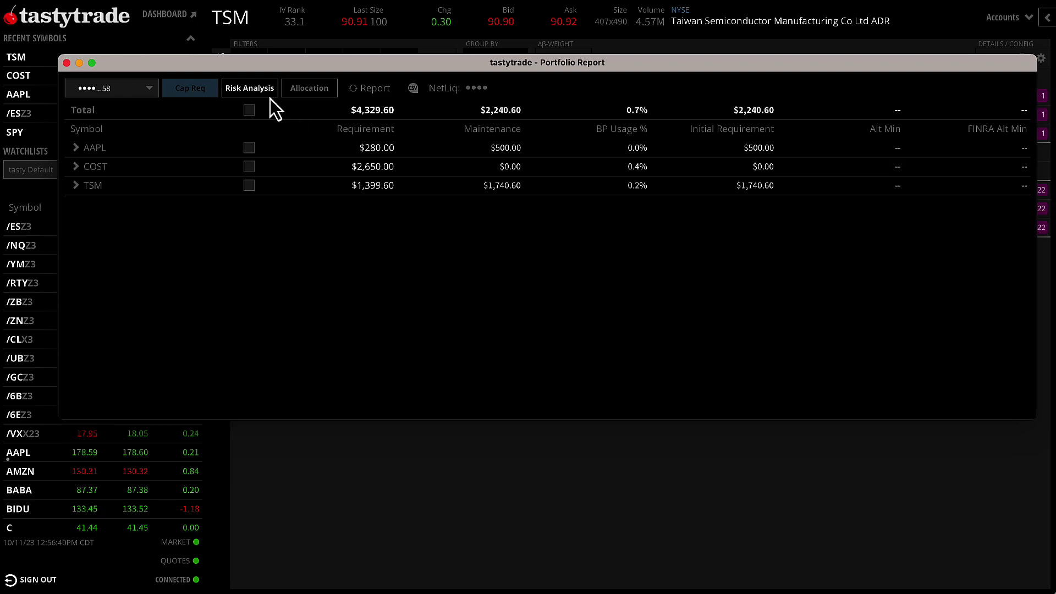
left_click(66, 62)
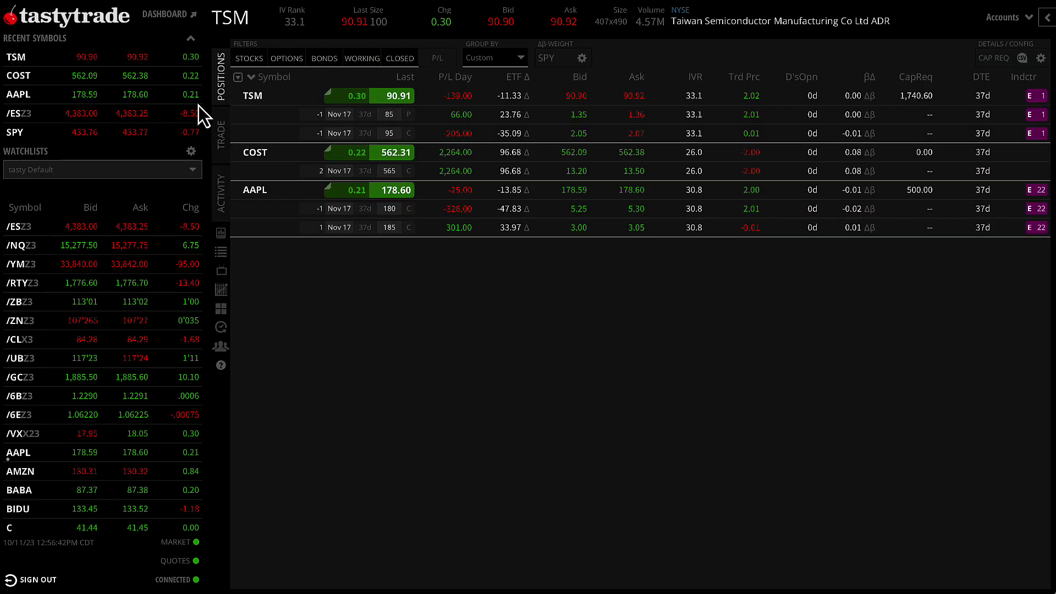
Load the /ESZ3 futures option chain in the Trade view and expand the Oct 19, 2023 expiration
left_click(223, 140)
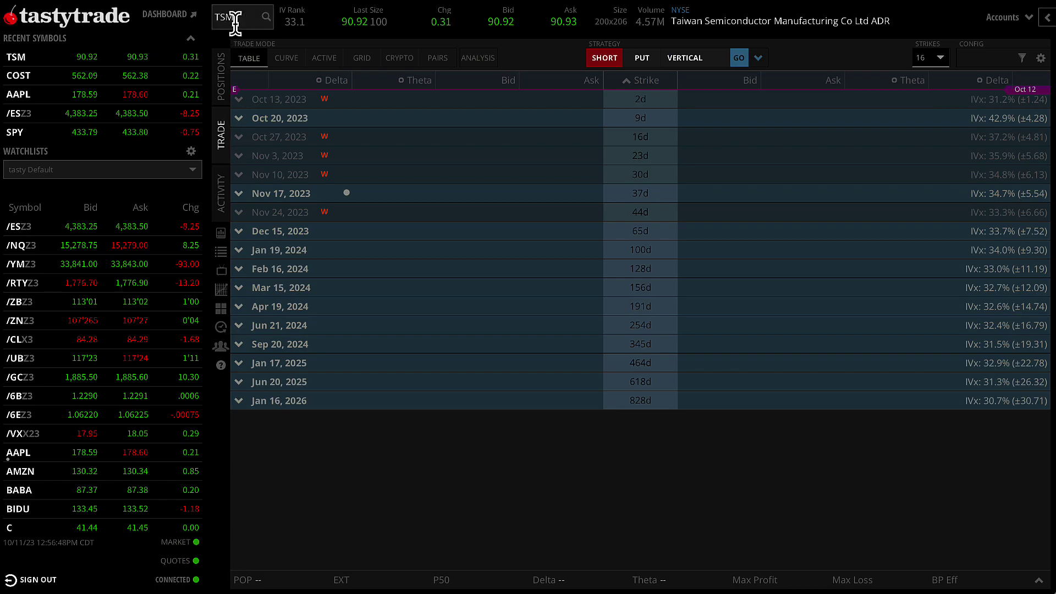
left_click(236, 17)
type("/ESZ3")
key("Return")
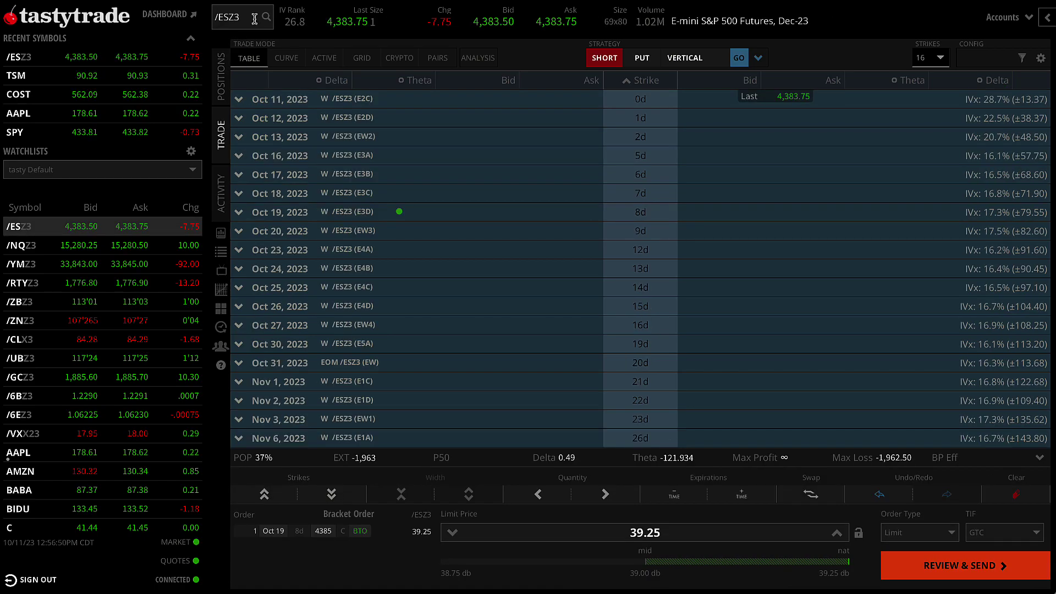
left_click(242, 212)
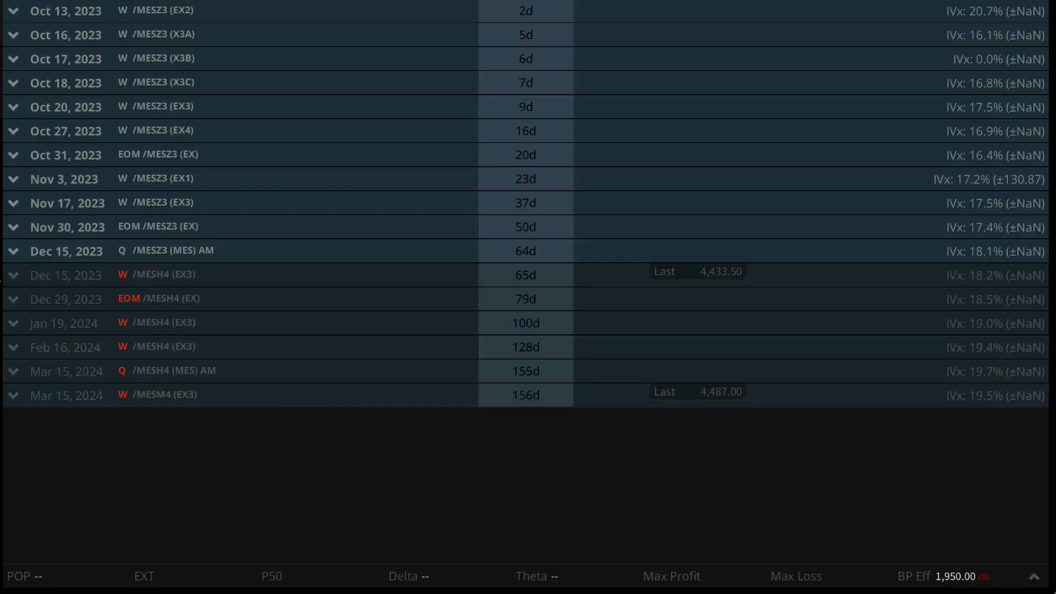
Expand the Oct 18, 2023 /MESZ3 expiration and start a buy order for the 4385 call
left_click(17, 84)
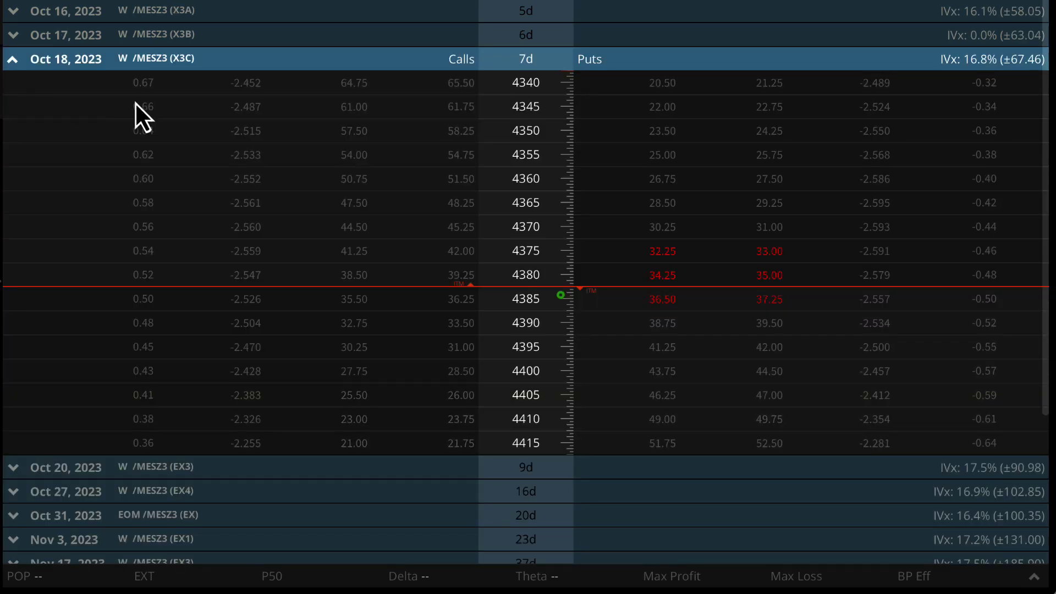
left_click(457, 304)
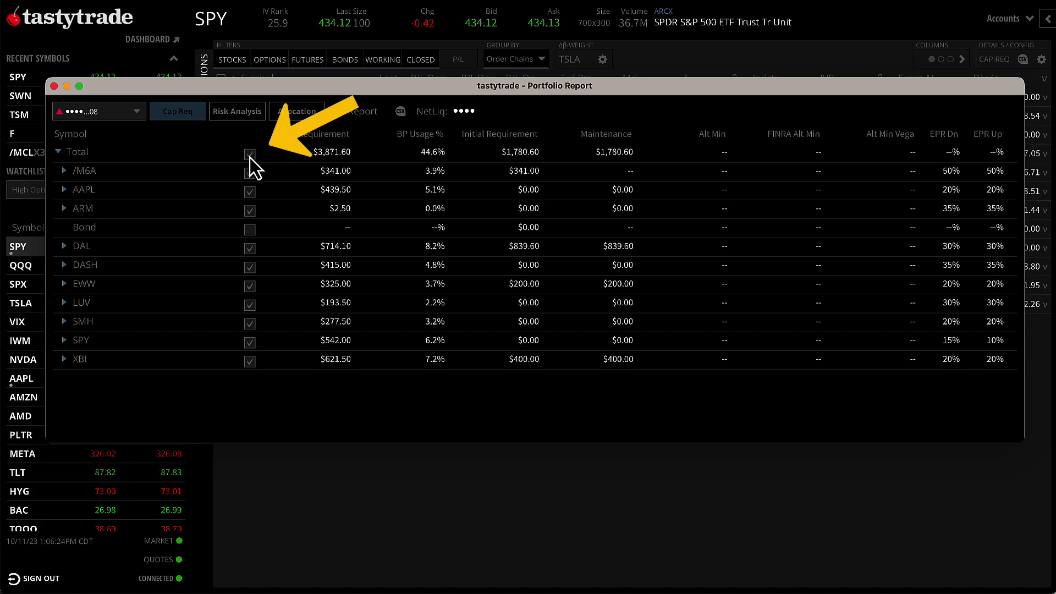
Show the Risk Analysis grid and scroll through each position's P&L across -5 to +5 moves
left_click(235, 112)
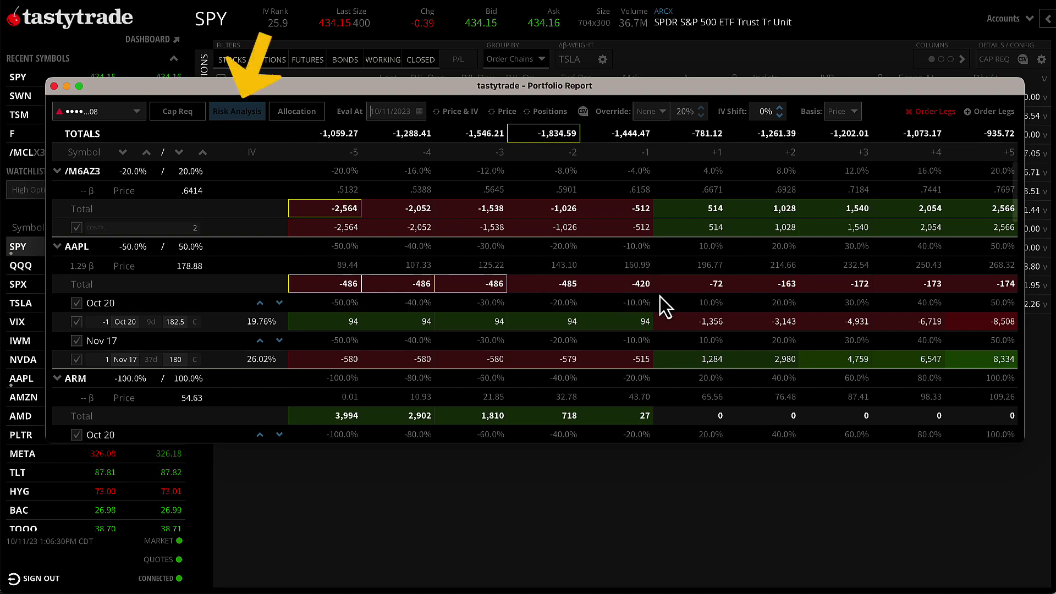
scroll(663, 301, "down", 5)
scroll(710, 311, "down", 8)
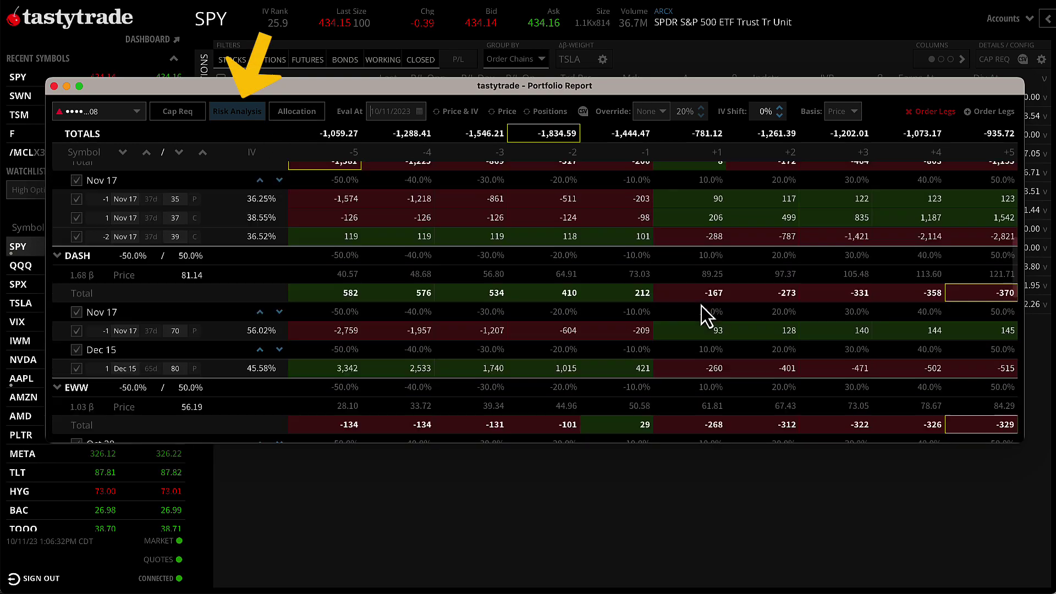
scroll(698, 309, "up", 1)
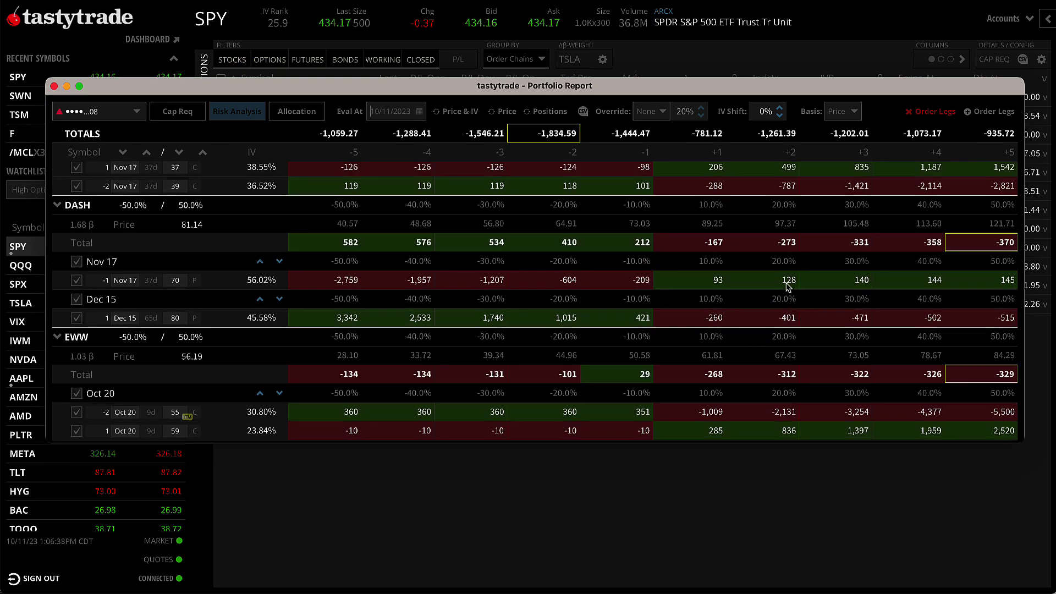
mouse_move(786, 286)
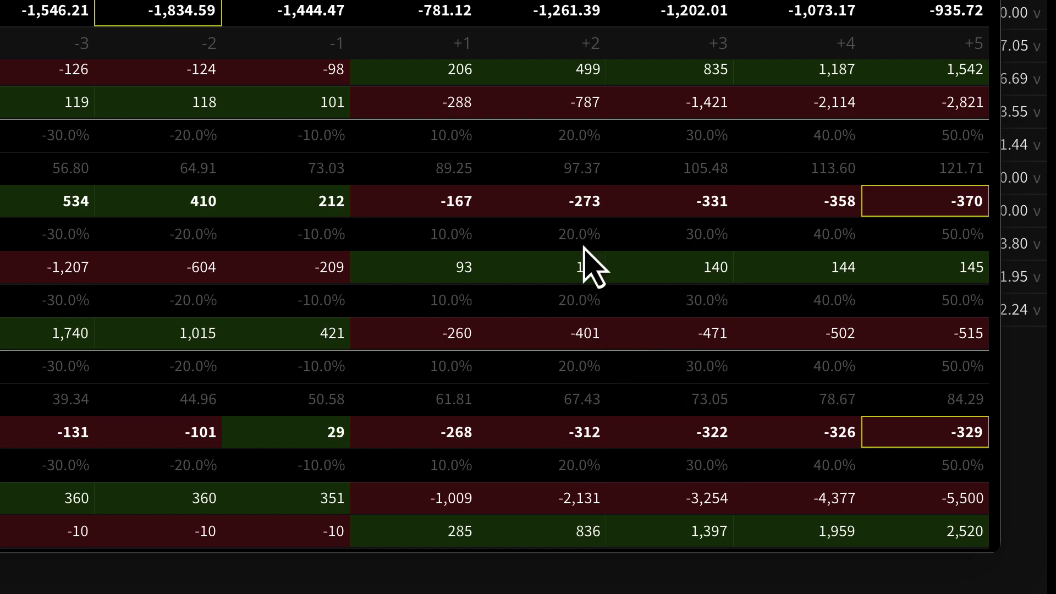
mouse_move(584, 339)
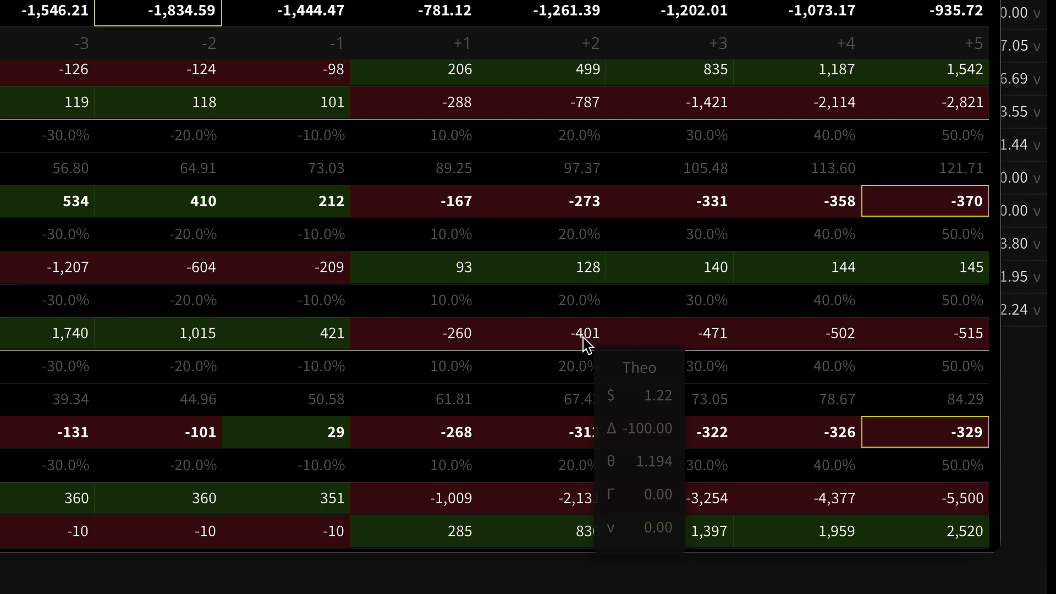